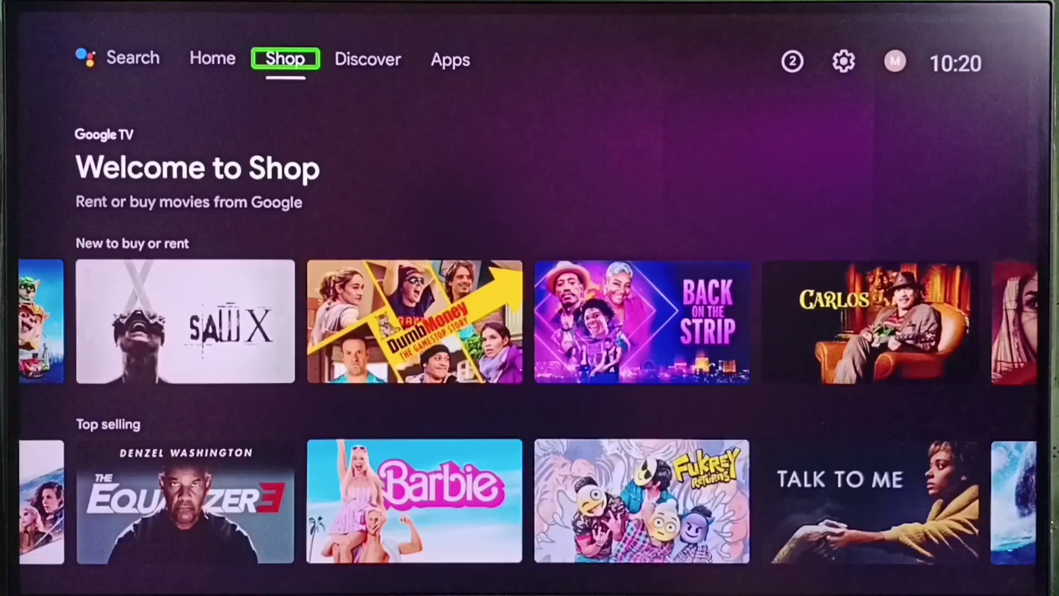
Move from Shop past Apps to the gear icon and open Google TV Settings.
key(Right)
key(Right)
key(Right)
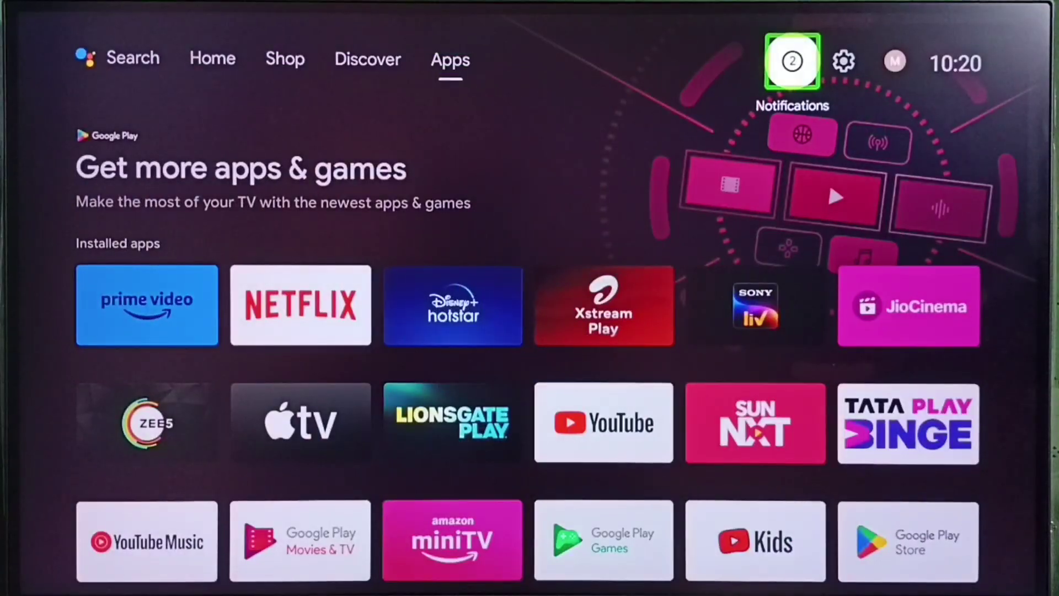
key(Right)
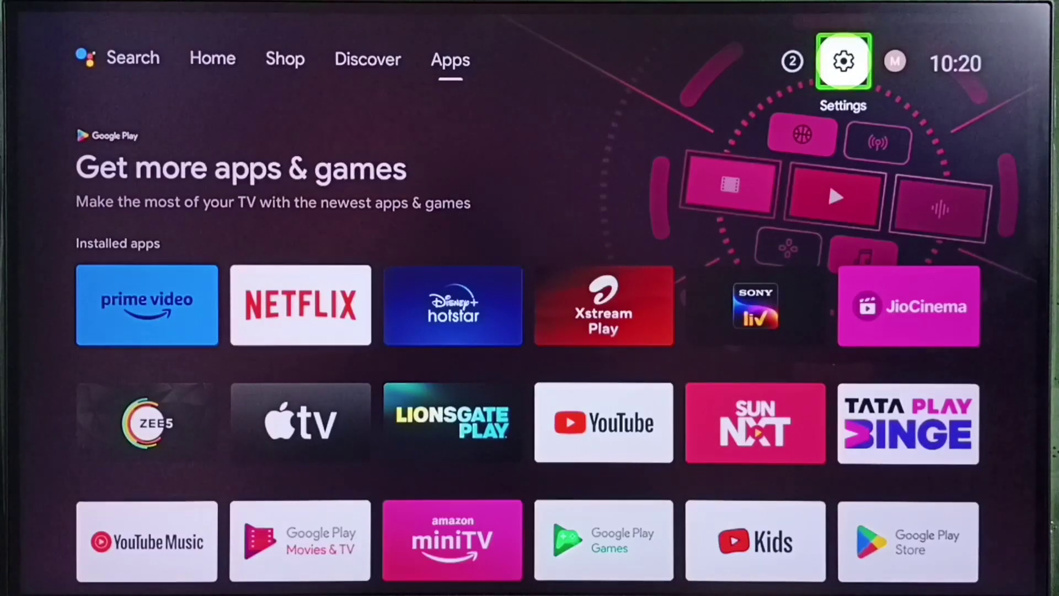
key(Return)
Open the Apps category, listing See all apps and Special app access.
key(Down)
key(Down)
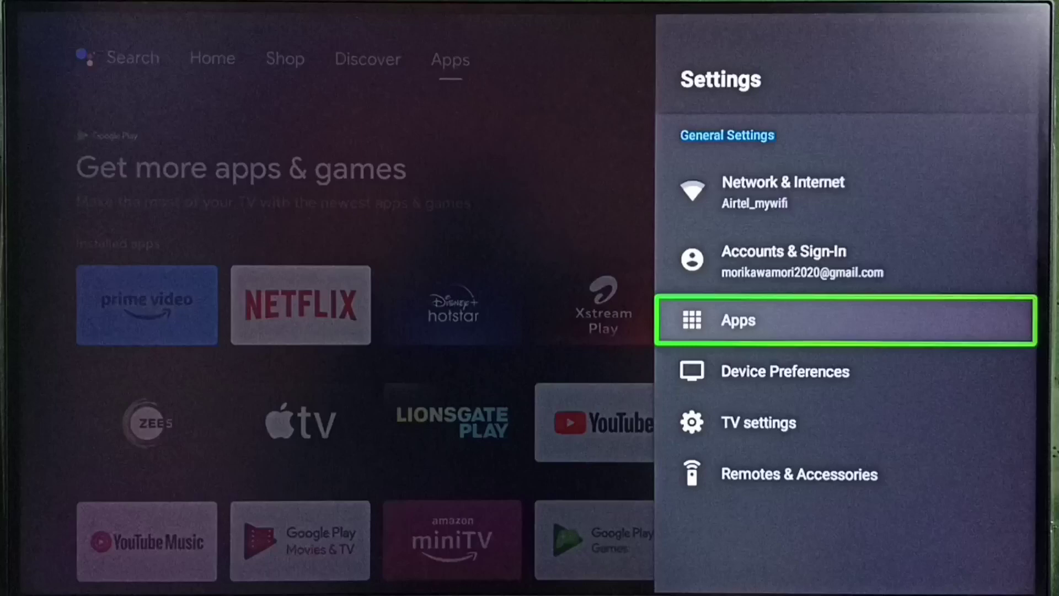
key(Down)
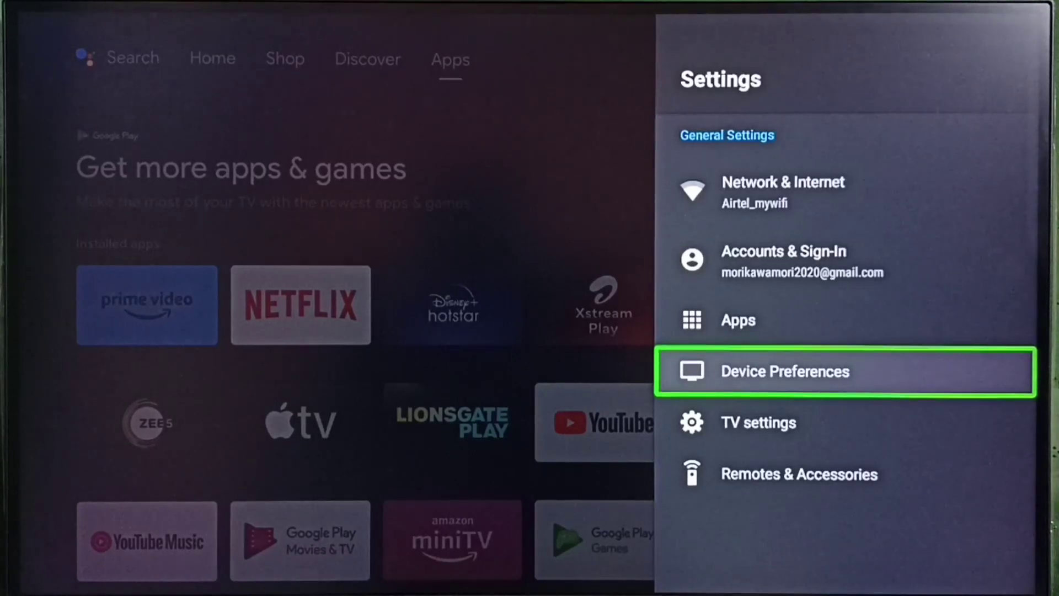
key(Up)
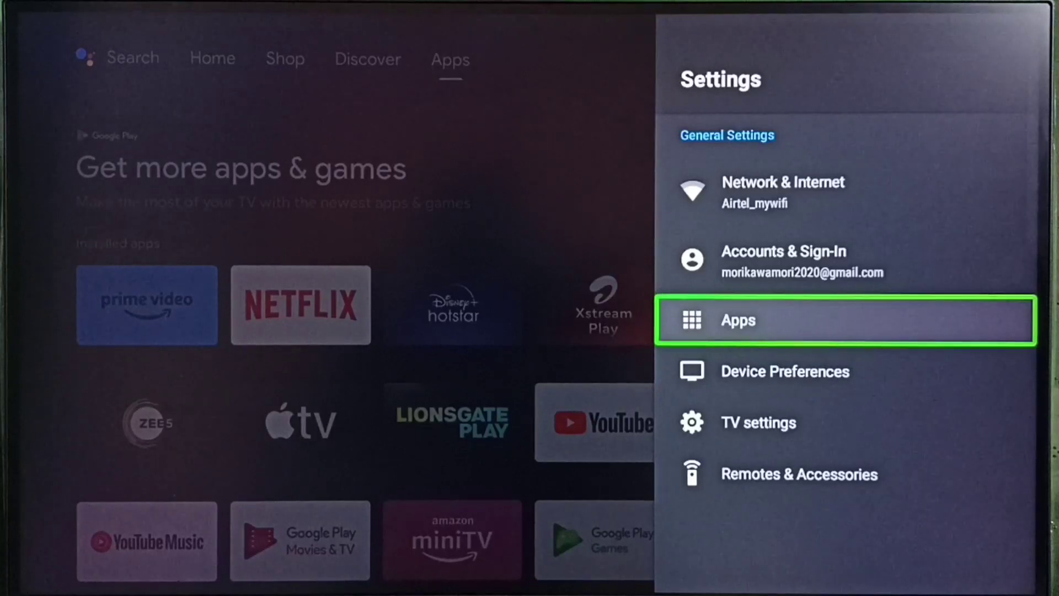
key(Return)
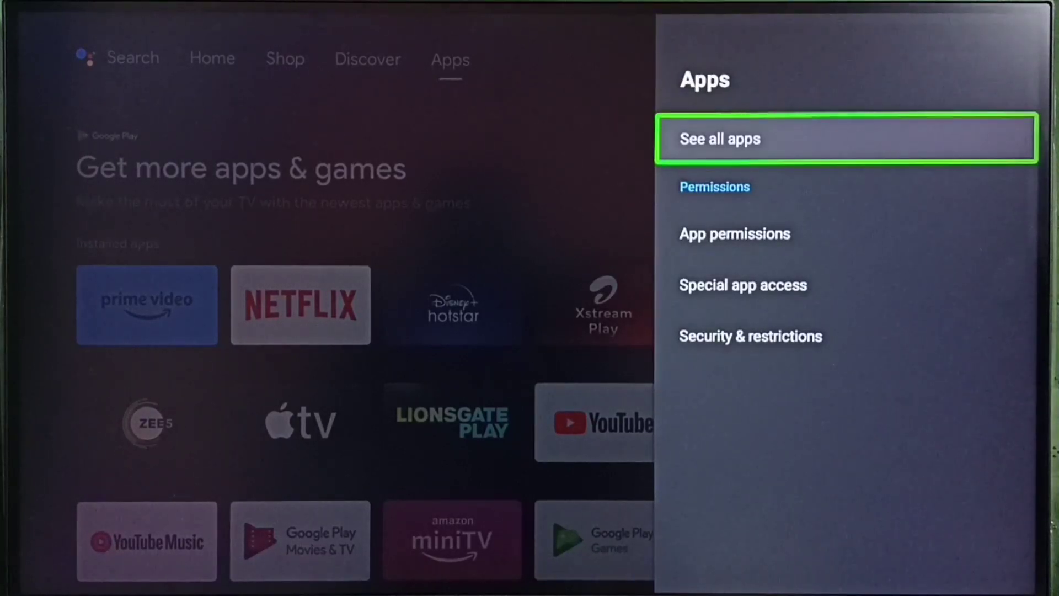
Open See all apps and scroll down to Lionsgate Play.
key(Return)
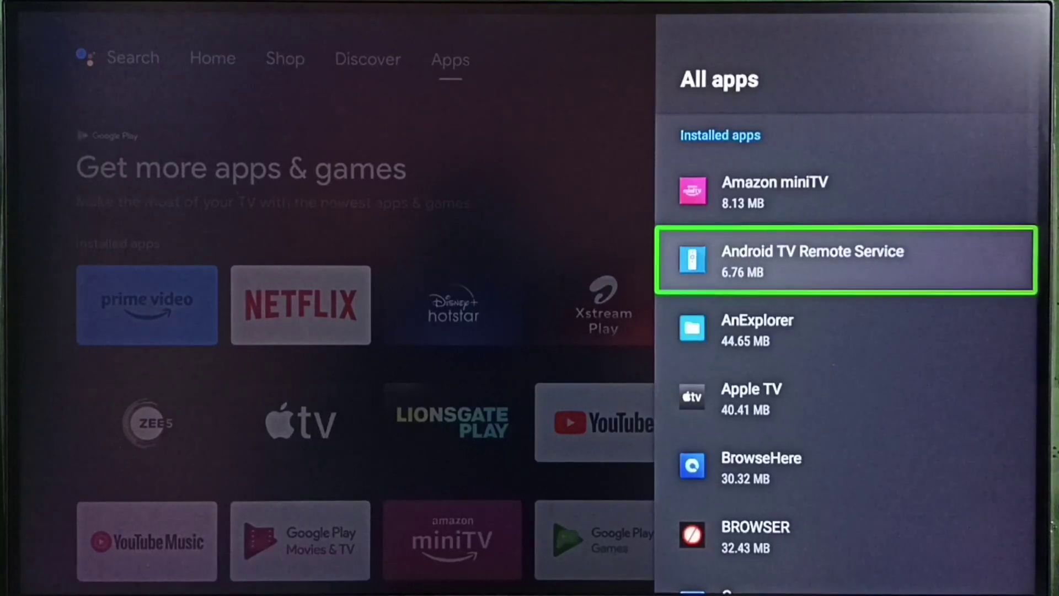
key(Down)
key(Down)
key(Down)
key(Down)
key(Down)
key(Down)
key(Down)
key(Down)
key(Down)
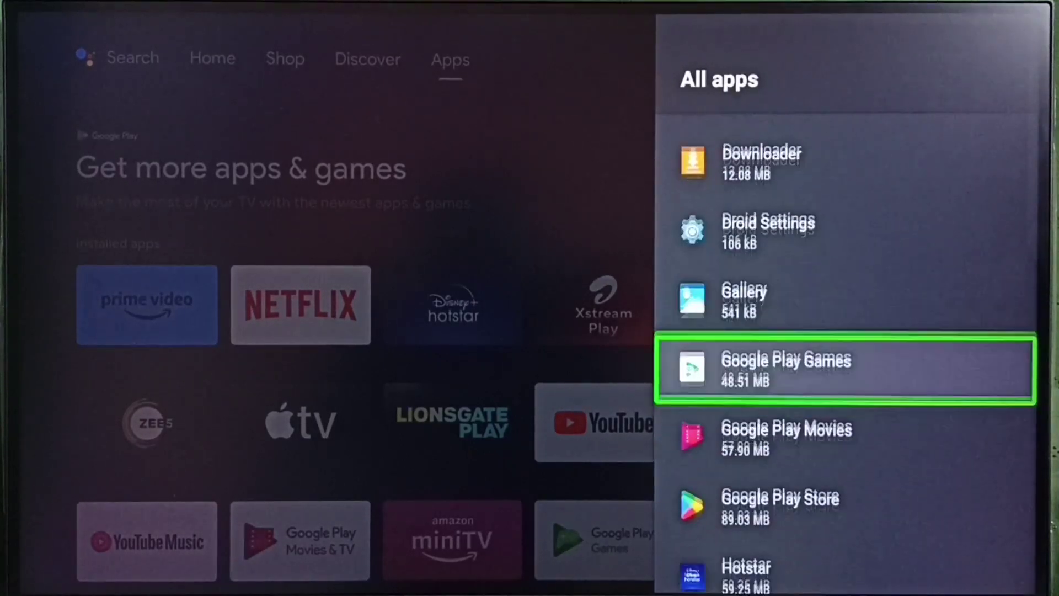
key(Down)
key(Down)
key(Down)
key(Down)
key(Down)
key(Down)
key(Down)
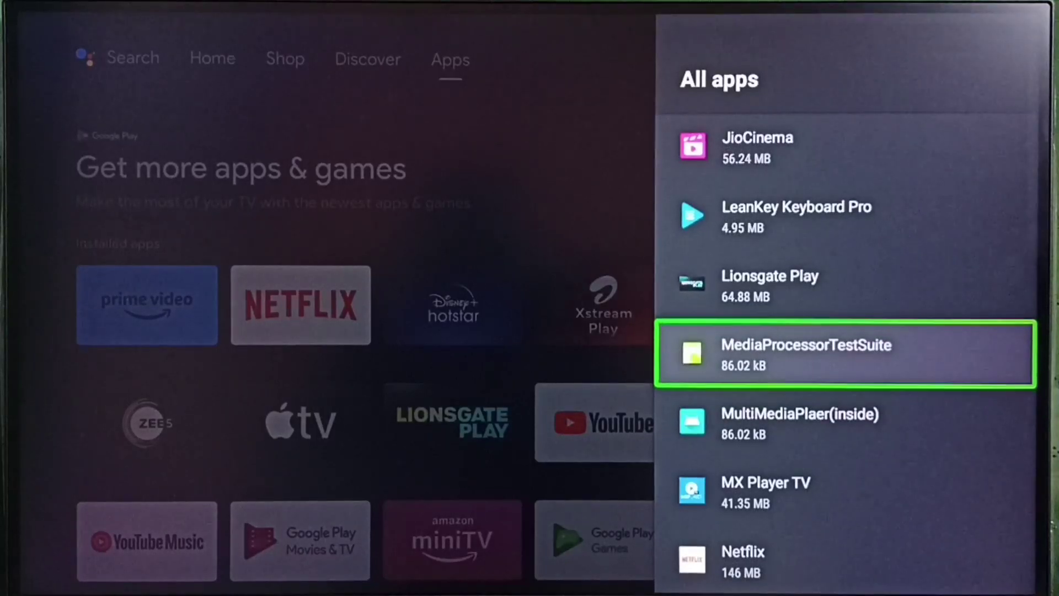
key(Up)
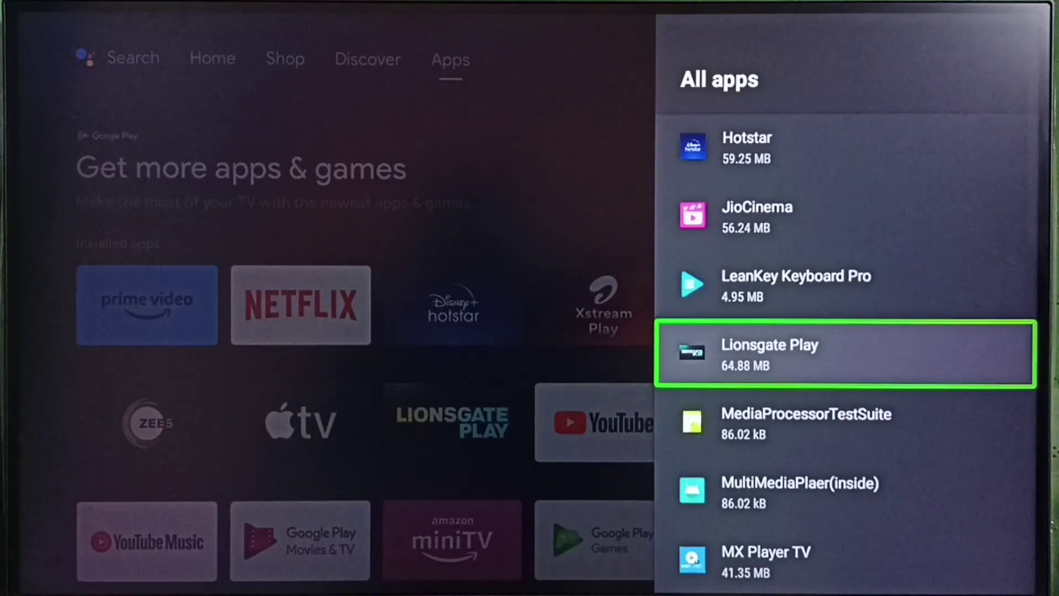
Open Lionsgate Play's details and confirm Clear cache, leaving 64.87 MB used.
key(Return)
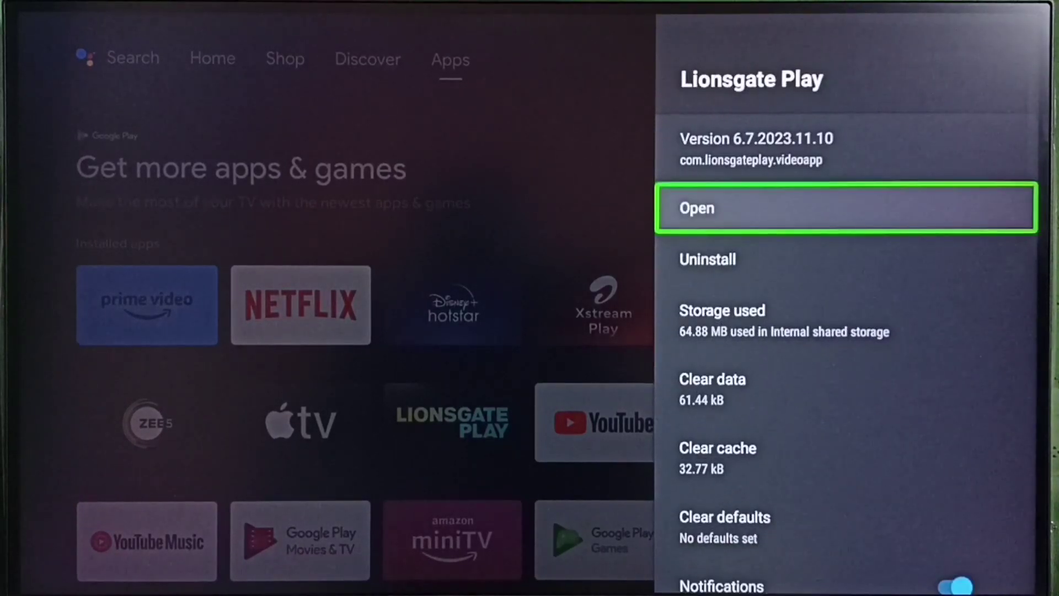
key(Down)
key(Down)
key(Down)
key(Down)
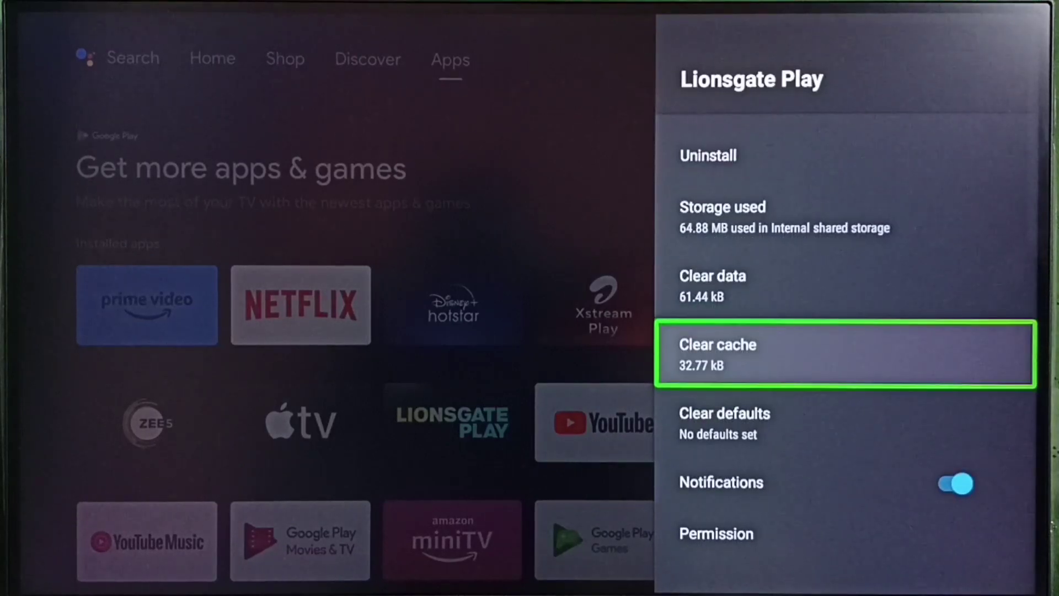
key(Return)
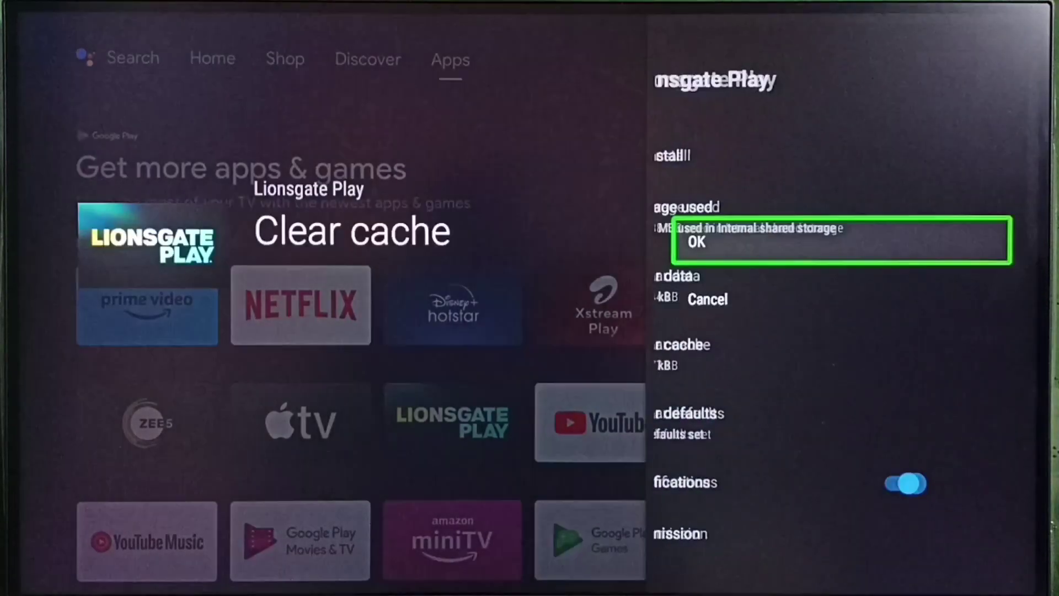
key(Return)
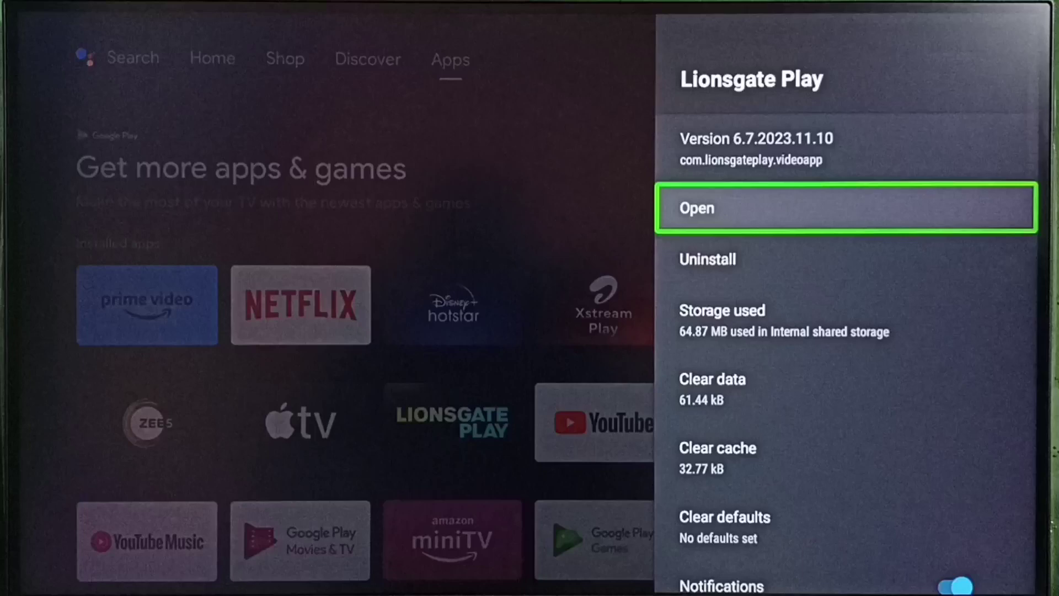
Confirm Clear data for Lionsgate Play, dropping its data to 28.67 kB.
key(Down)
key(Down)
key(Down)
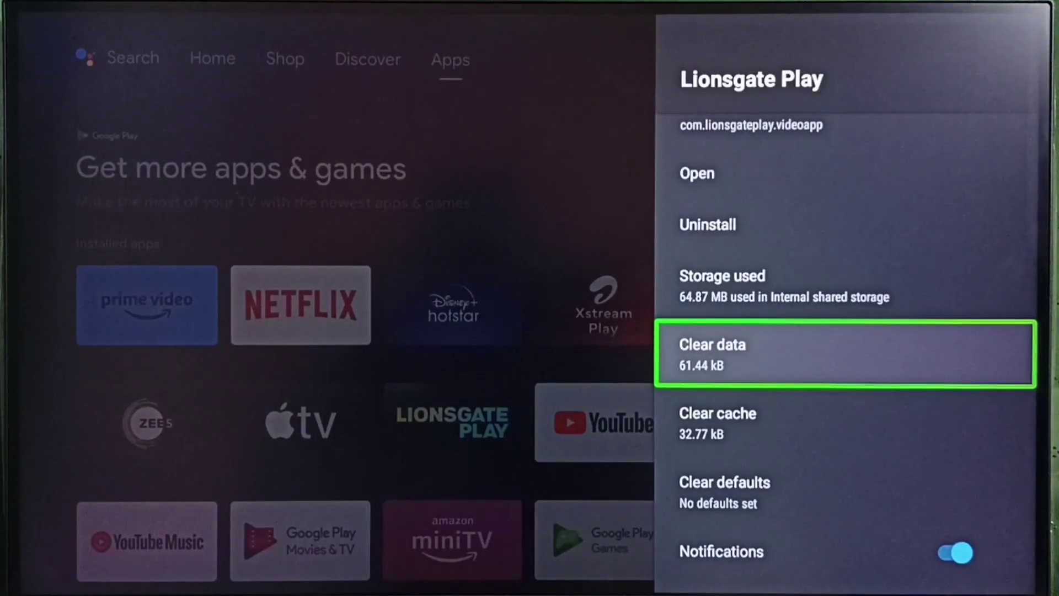
key(Return)
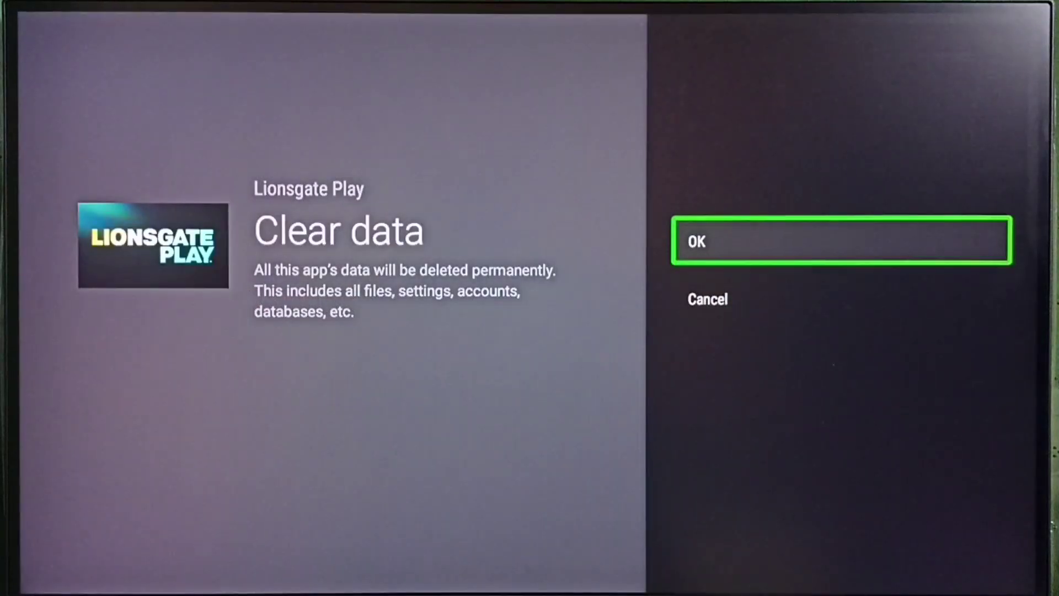
key(Return)
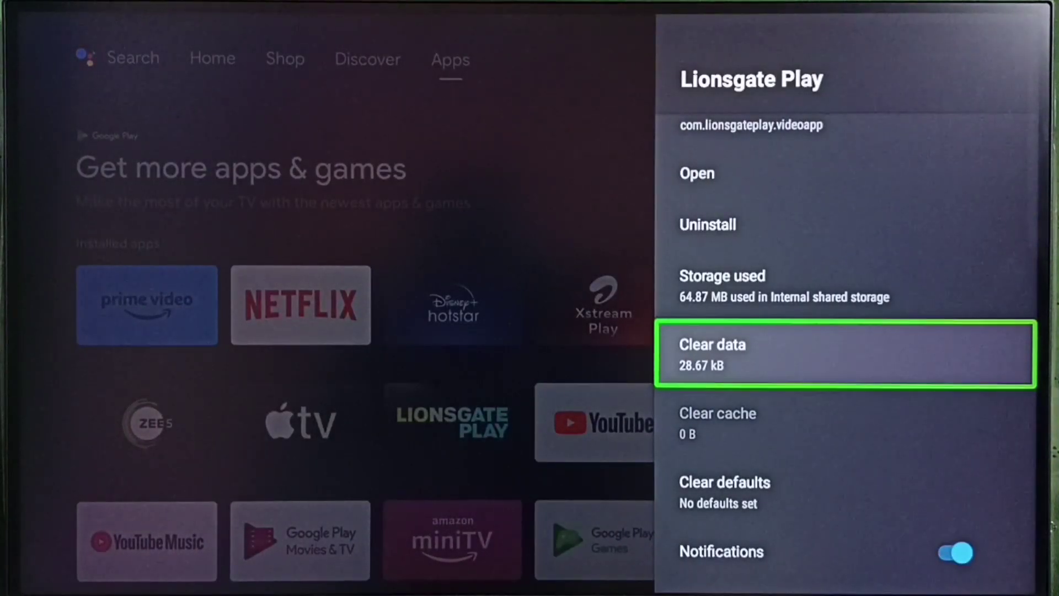
Move between Clear data and Clear cache to check the cache shows 0 B.
key(Down)
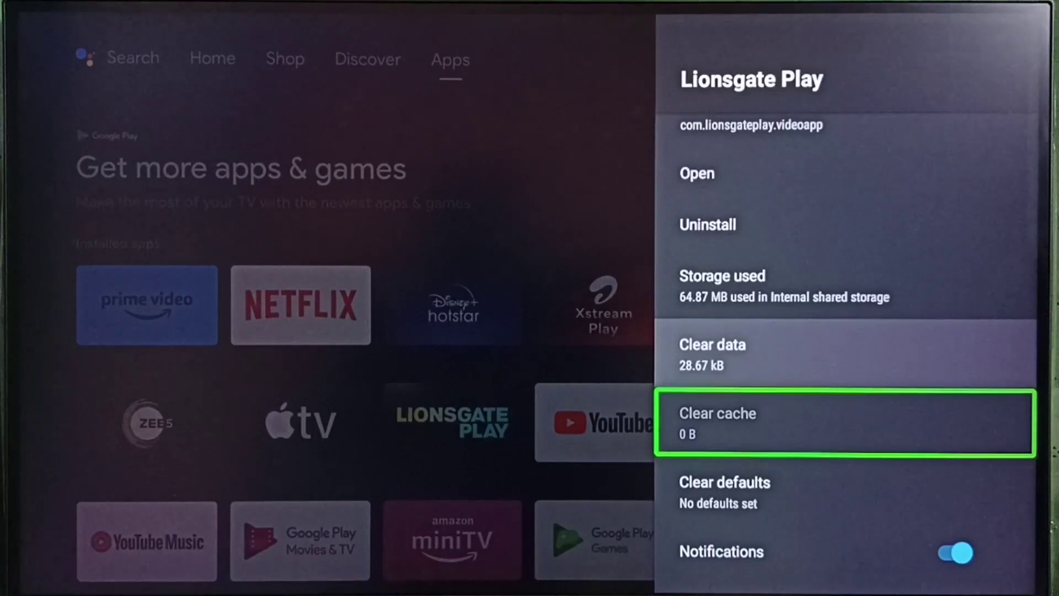
key(Up)
key(Down)
Go back to All apps and open MX Player TV's details.
key(Escape)
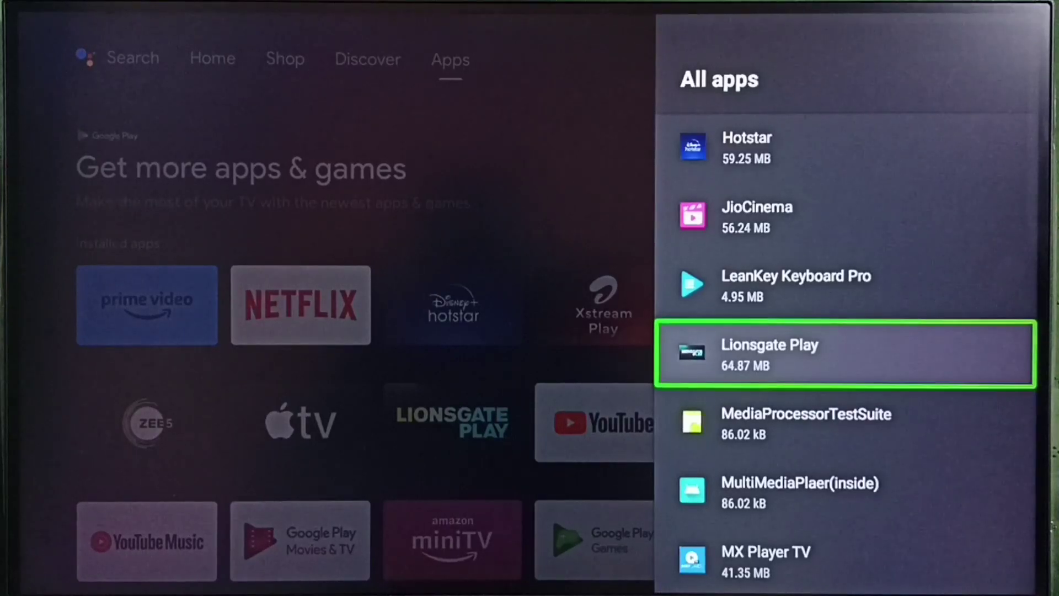
key(Down)
key(Down)
key(Down)
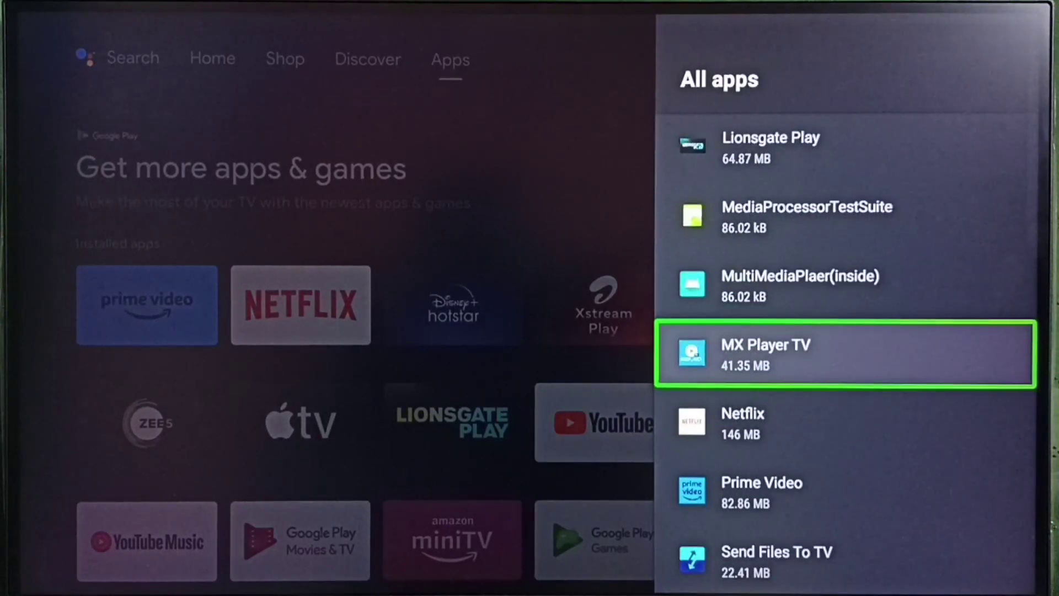
key(Return)
Check MX Player TV's 8.55 MB data and 49.15 kB cache, then return to All apps.
key(Down)
key(Down)
key(Down)
key(Down)
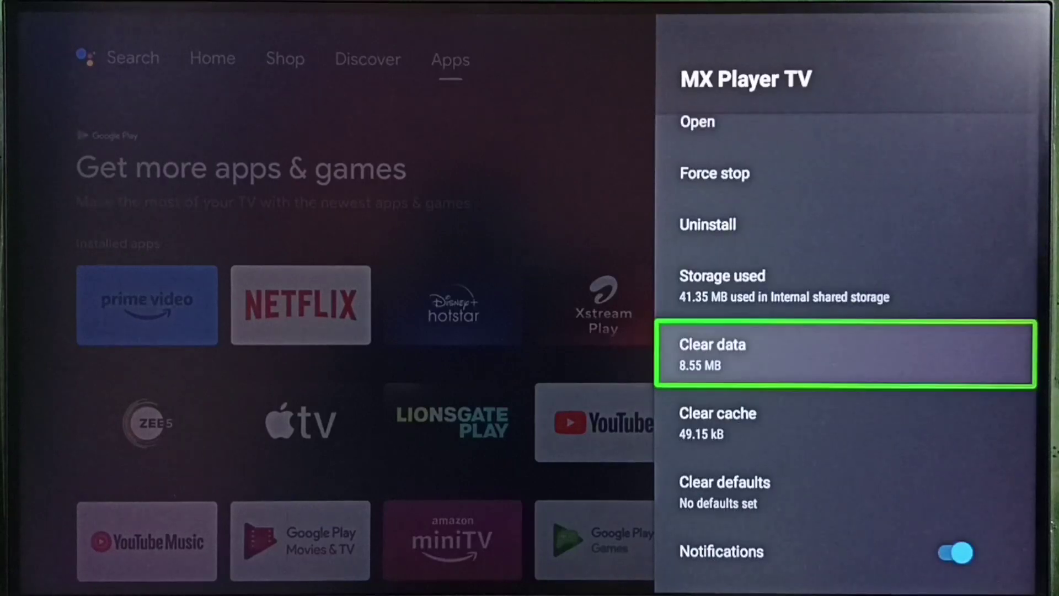
key(Down)
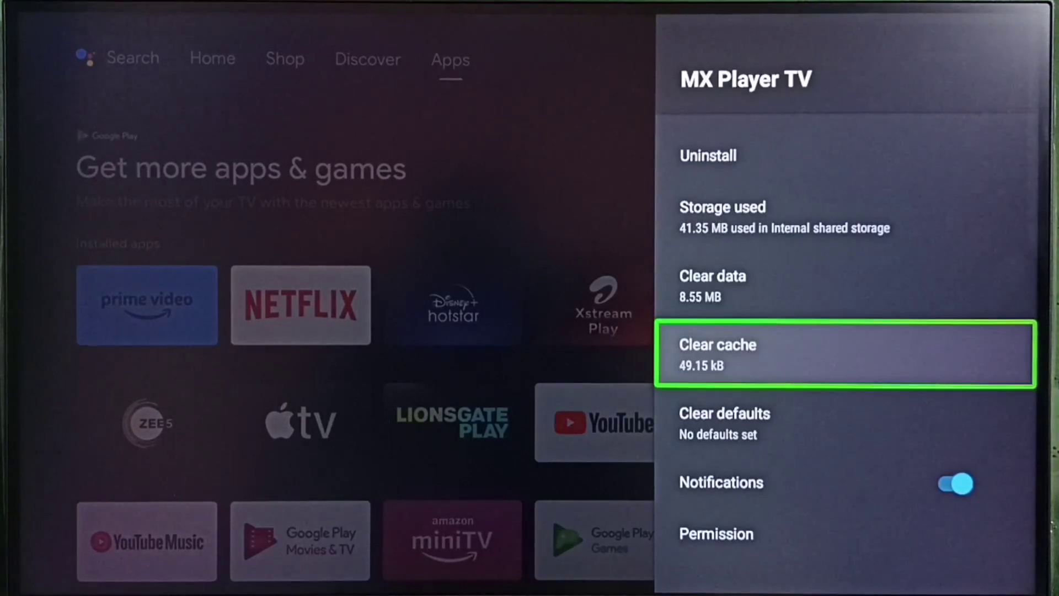
key(Up)
key(Escape)
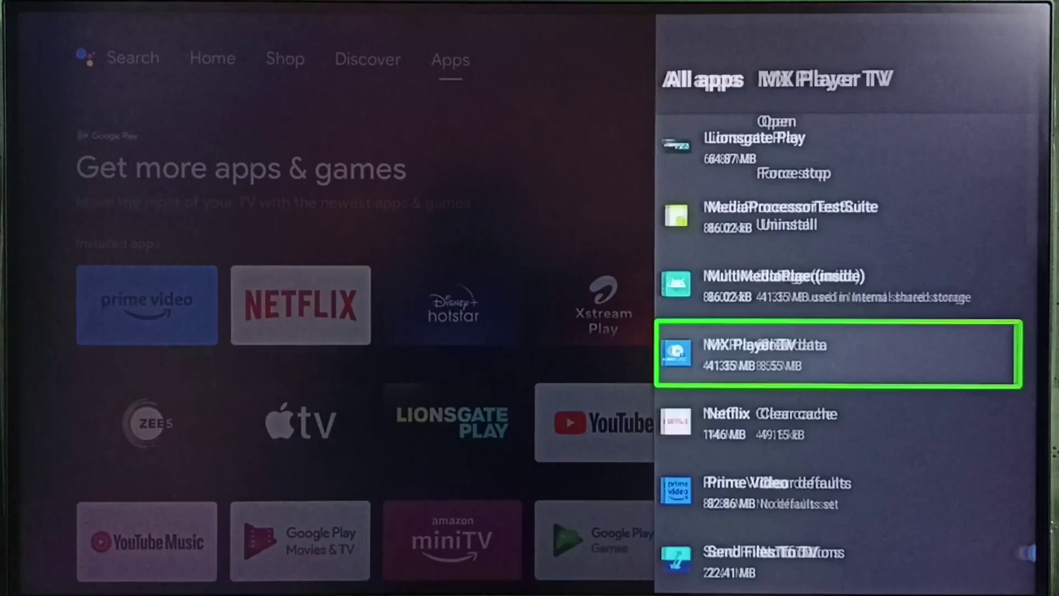